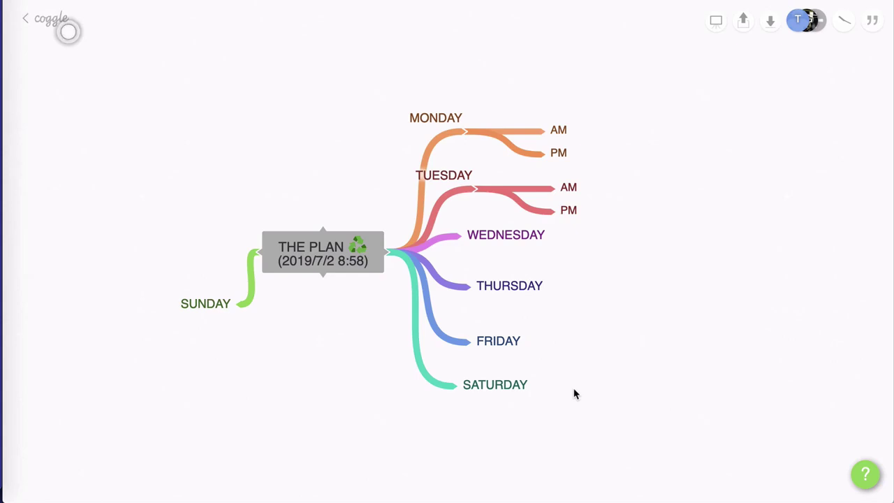
Step: Show the help list of keyboard shortcuts beside the weekly plan diagram
click(866, 476)
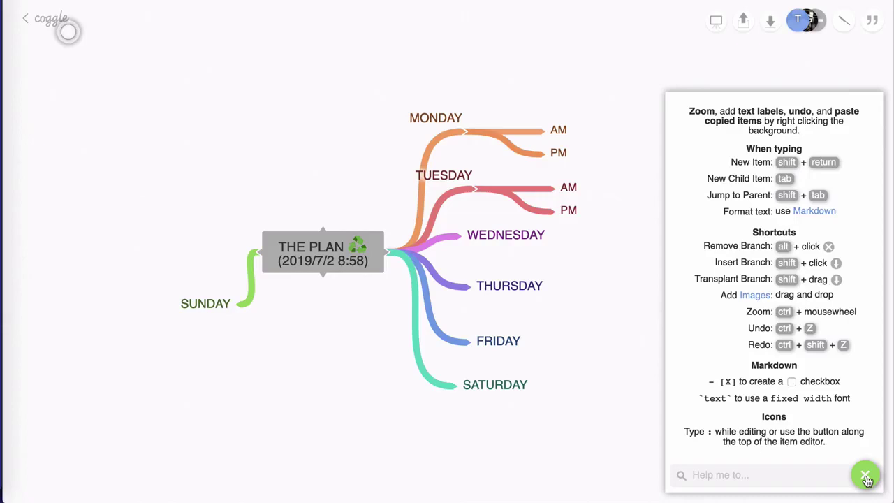
drag(585, 345, 451, 322)
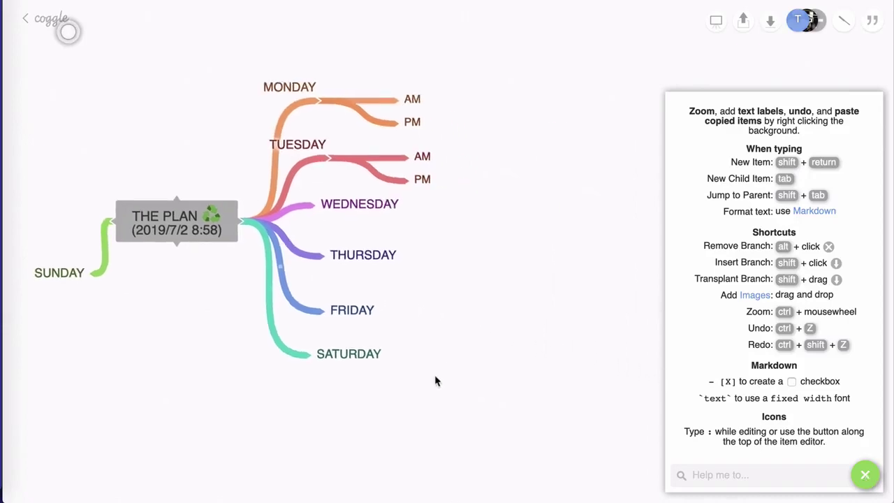
drag(435, 377, 515, 381)
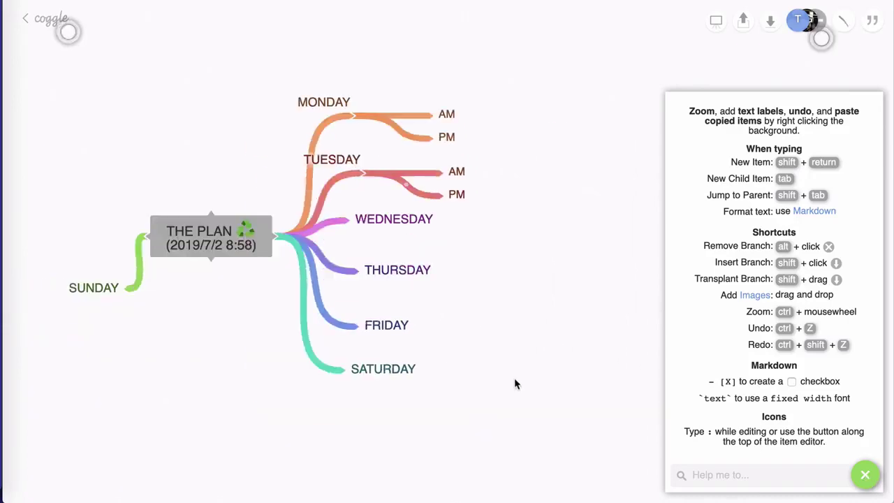
Step: Leave the weekly plan, start a new diagram and title its central item "NEW"
click(30, 21)
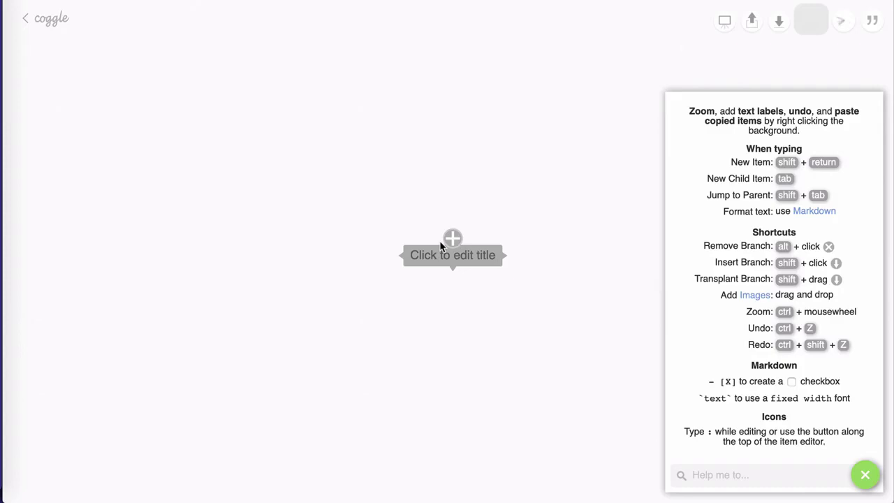
click(465, 256)
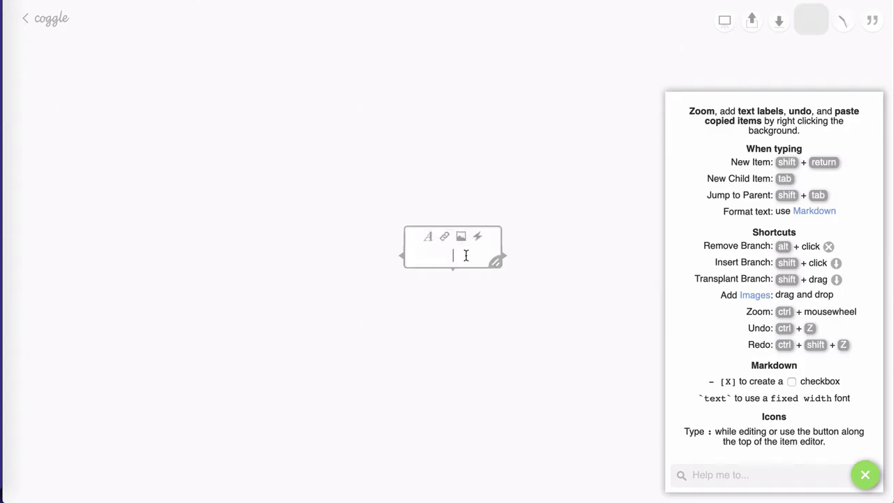
text(NEW)
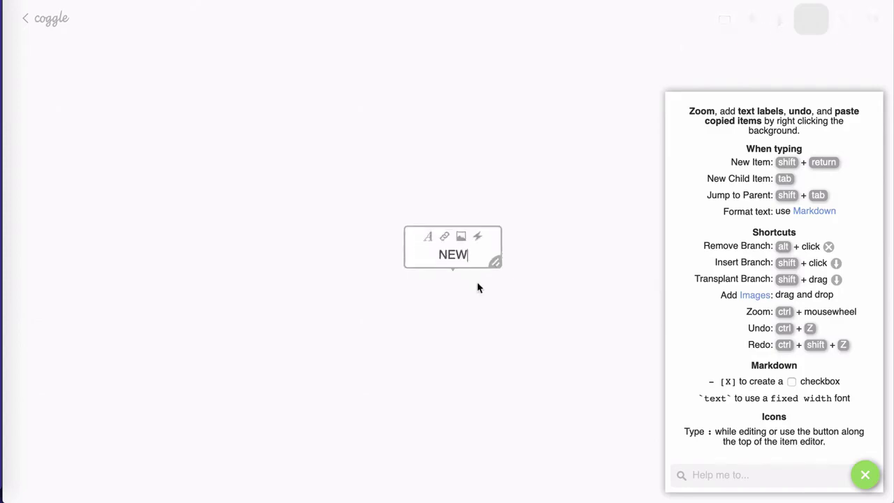
Step: Add a chain of nested child items from NEW: "asudhaskdsad", "sjkskjfdsf" and "sdfsfdsf"
key(Tab)
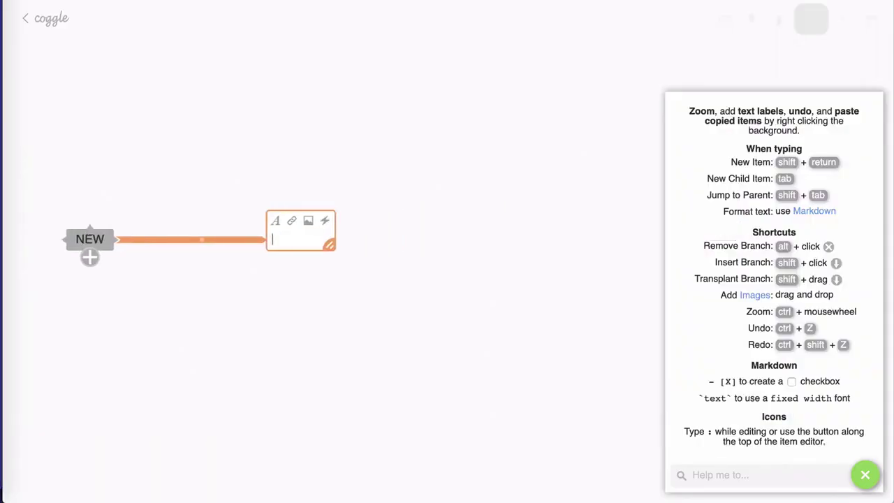
text(asudhaskdsad)
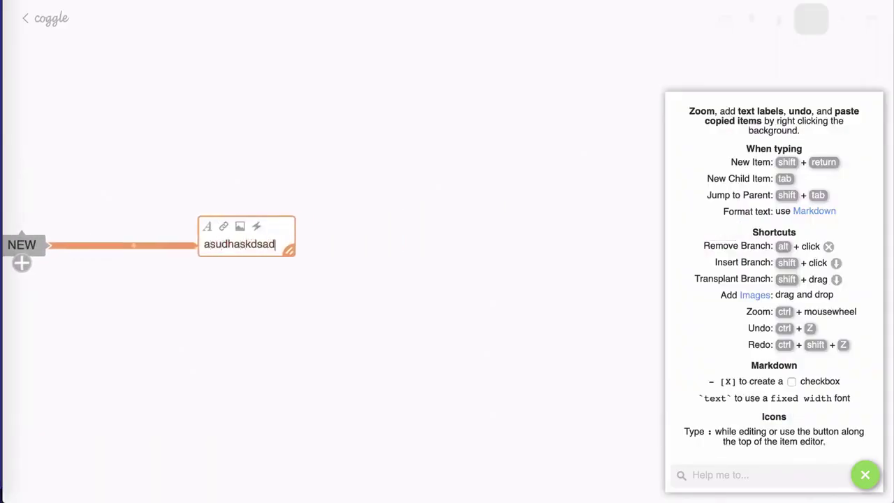
key(Tab)
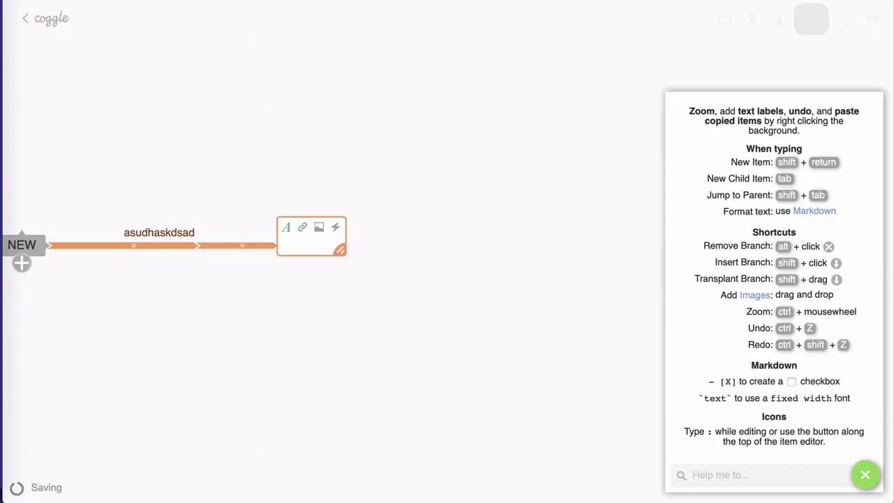
text(sjkskjfdsf)
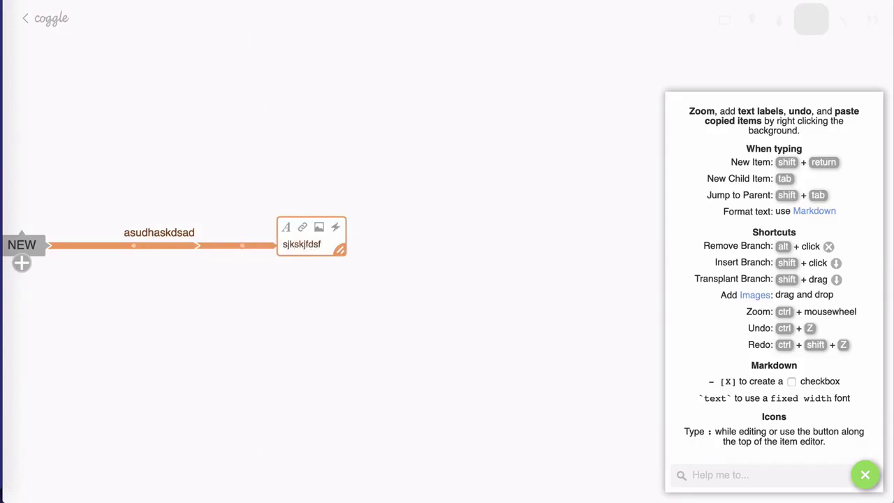
key(Tab)
text(sdfsfdsf)
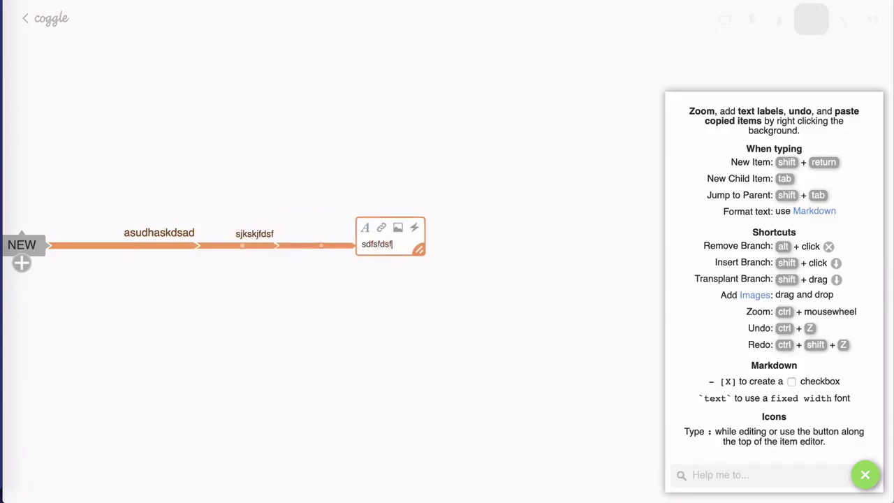
Step: Add four sibling items alongside "sdfsfdsf": "dsfhdsfkdsf", "sdfdshfkdsfs", "sdfkhdsfdhsfs" and "sdjhsdfkjdsf"
key(shift+Return)
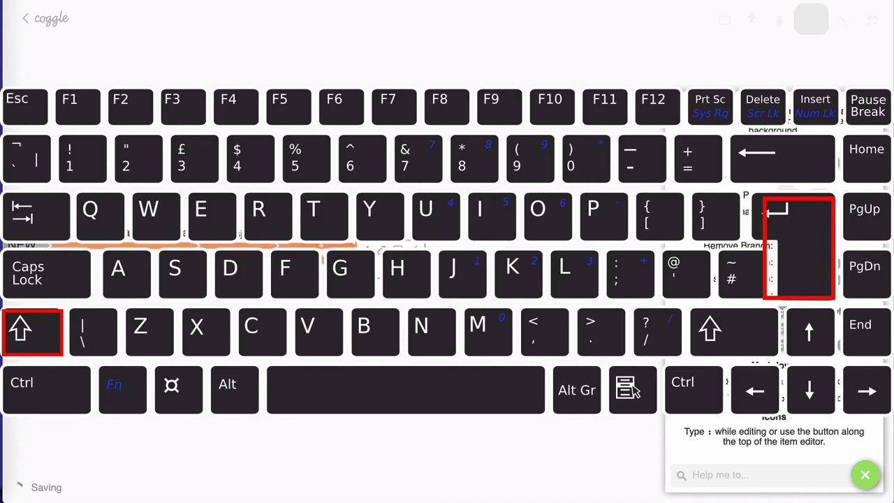
text(dsfhdsfkdsf)
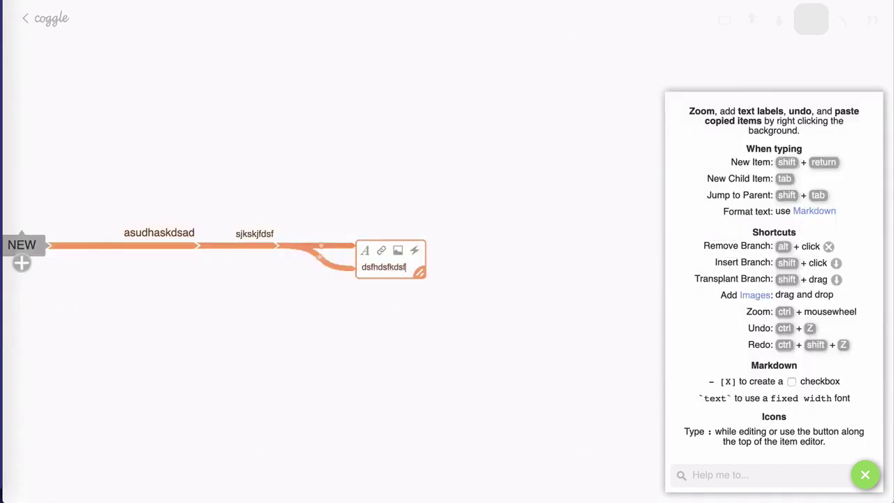
key(shift+Return)
text(sdfdshfkdsfs)
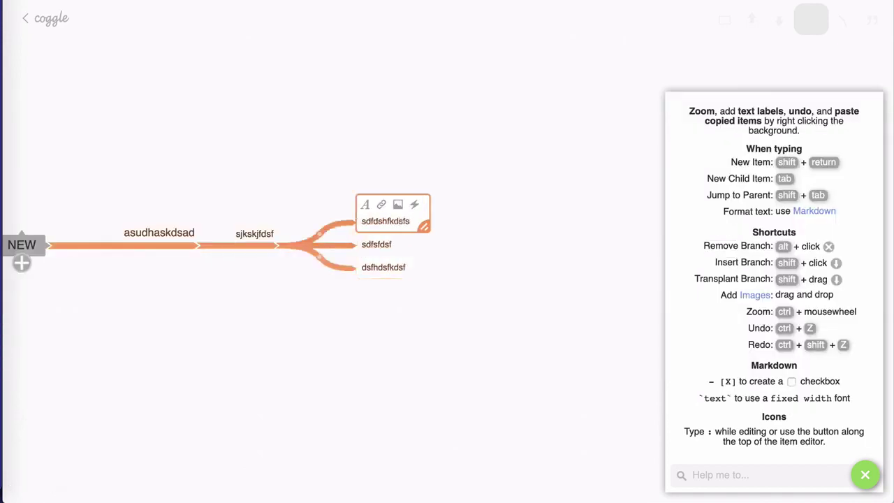
key(shift+Return)
text(sdfkhdsfdhsfs)
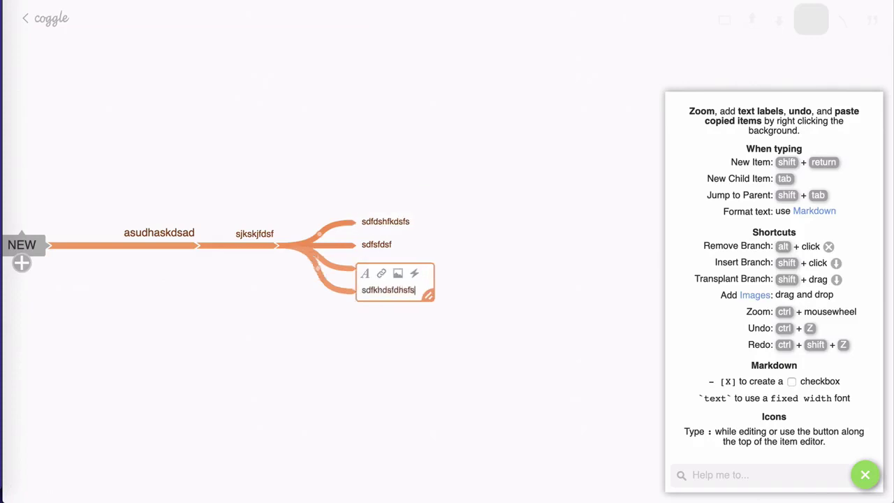
key(shift+Return)
text(sdjhsdfkjdsf)
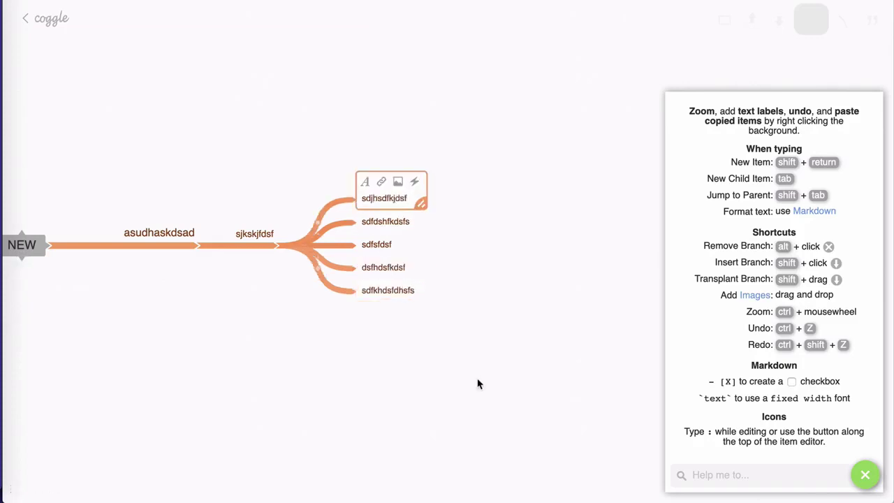
click(415, 344)
drag(379, 335, 411, 335)
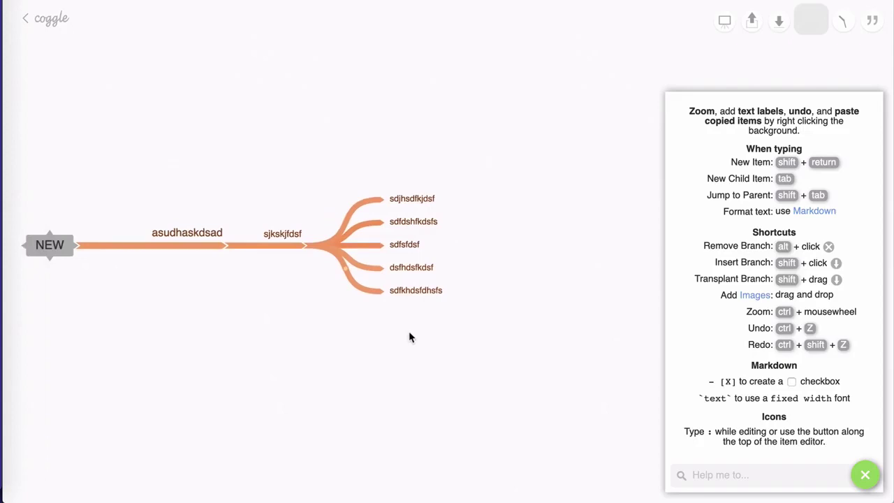
Step: Insert a branch item named "new point" between NEW and "asudhaskdsad"
mouse_move(231, 248)
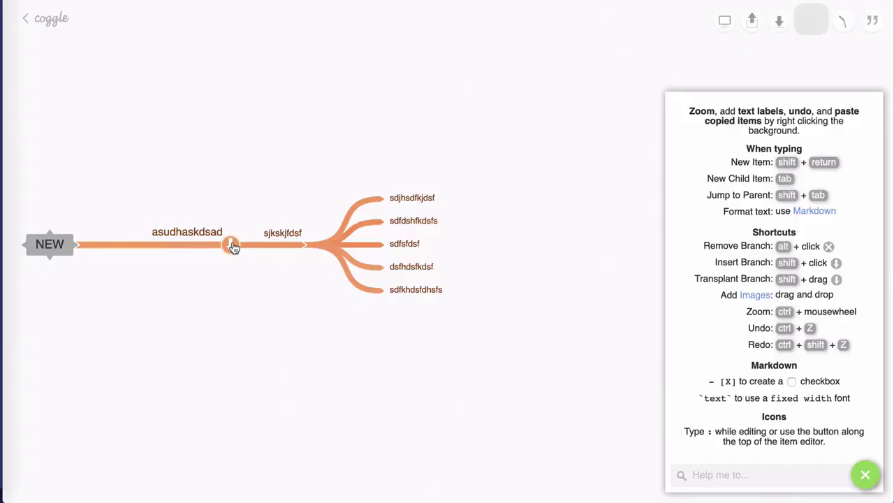
shift+click(233, 246)
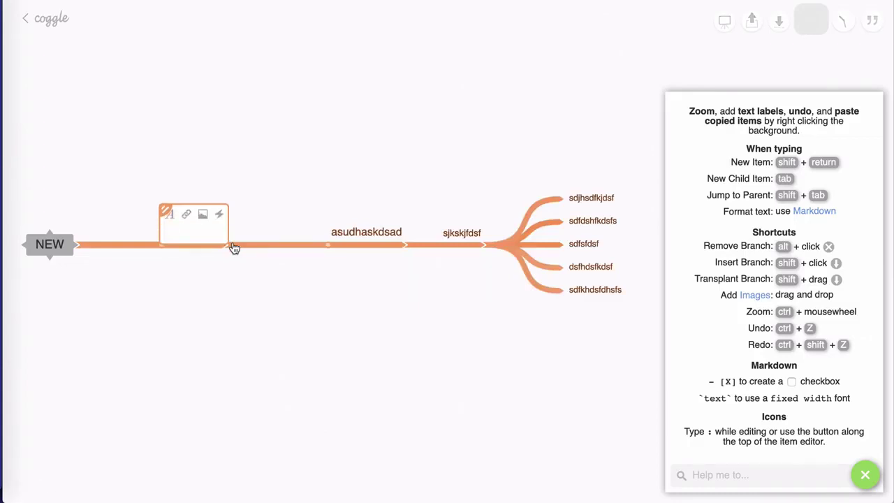
text(new point)
key(Return)
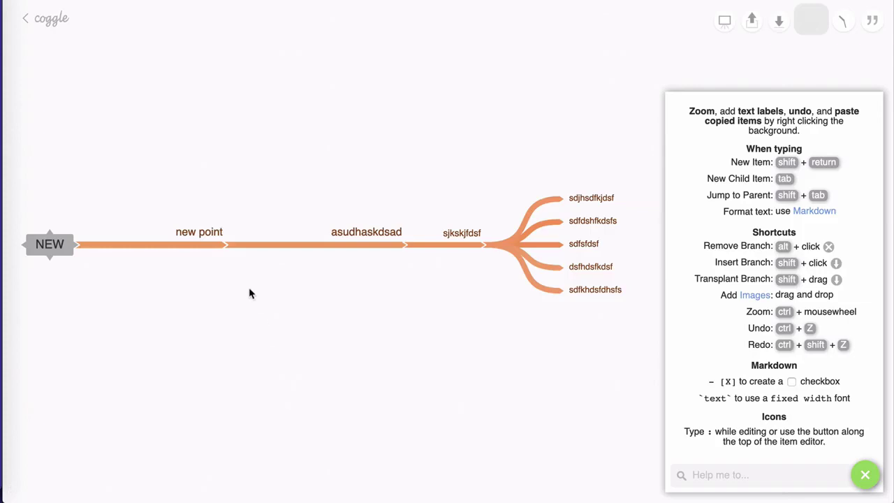
Step: Remove the inserted "new point" branch while keeping the items that follow it
mouse_move(231, 246)
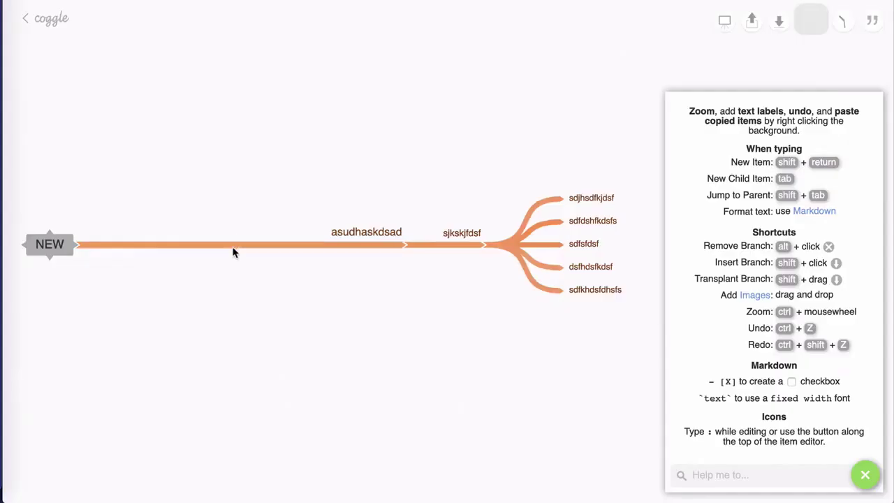
ctrl+click(234, 251)
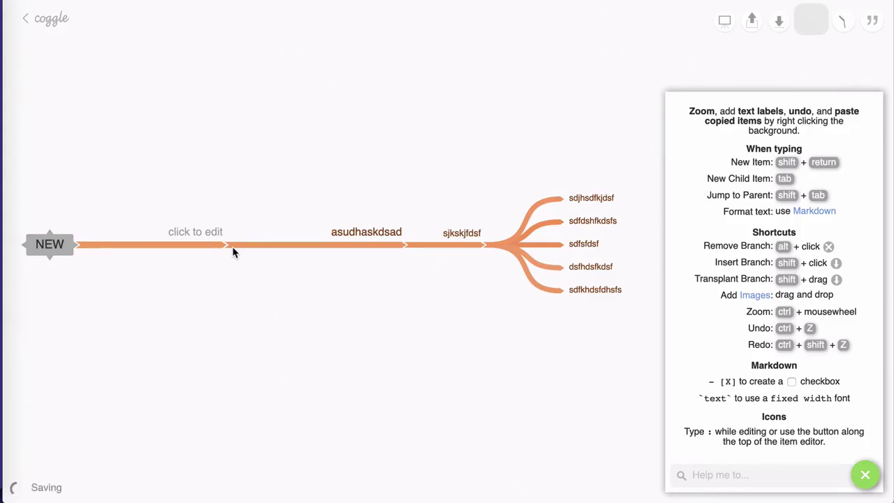
alt+click(234, 252)
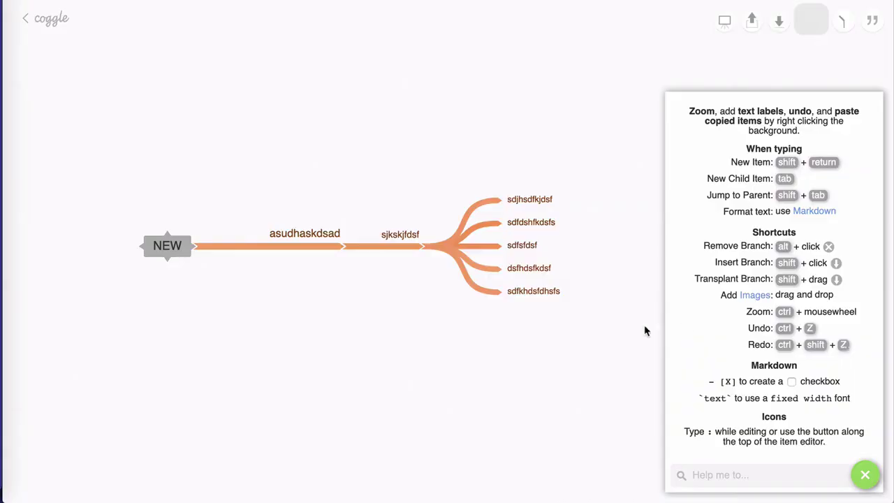
Step: Close the shortcuts help and pan the diagram around the canvas
click(865, 474)
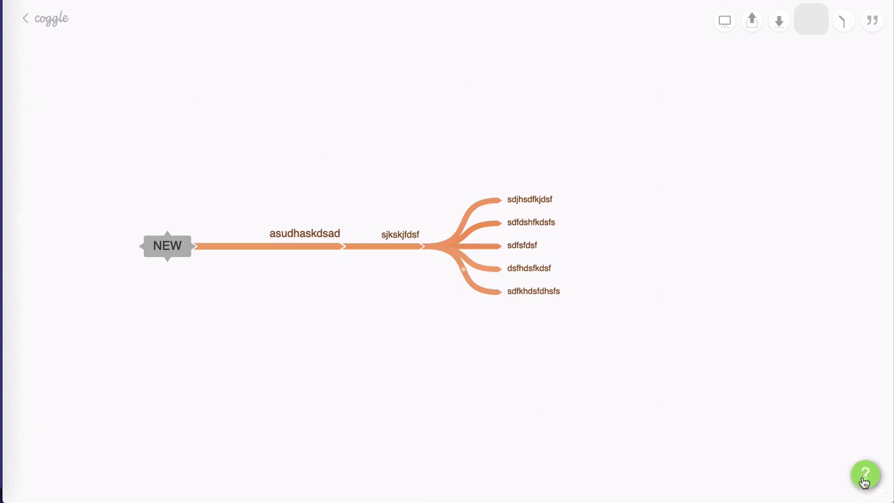
scroll(515, 394, left, 3)
scroll(680, 392, right, 6)
drag(349, 347, 514, 377)
scroll(433, 363, left, 2)
scroll(545, 343, left, 4)
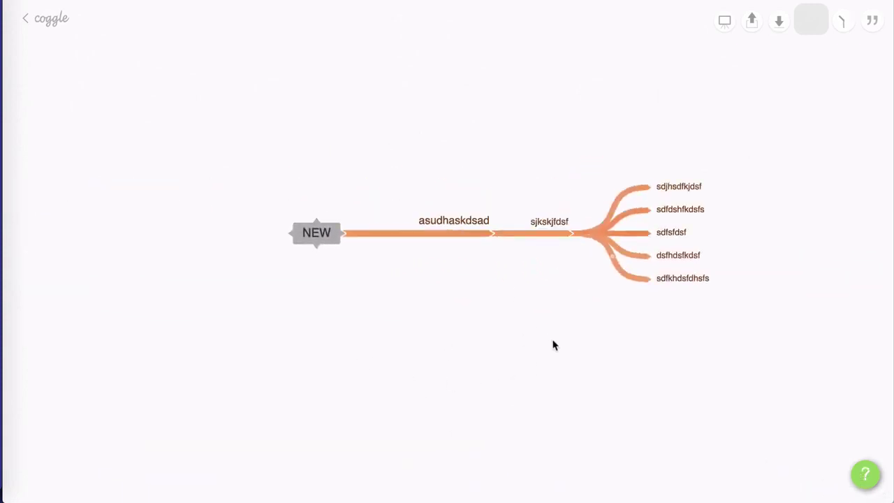
scroll(419, 345, down, 2)
scroll(433, 353, right, 2)
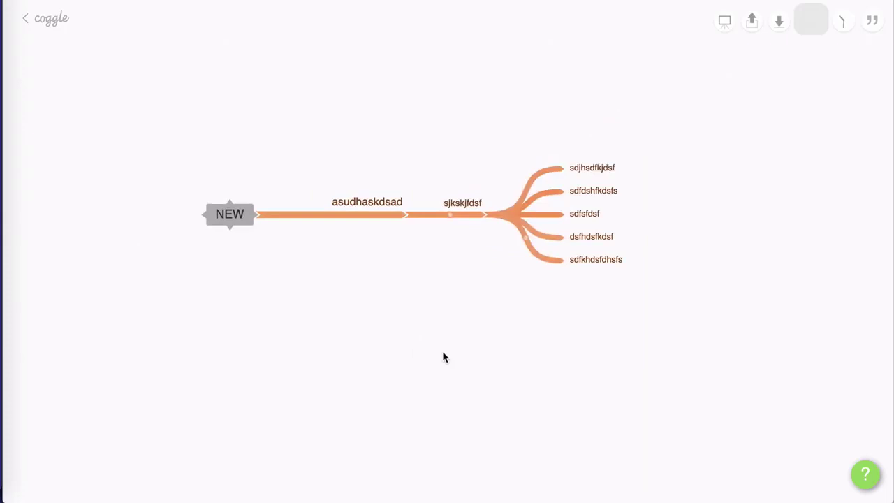
Step: Zoom in on the diagram so that it spans most of the canvas
right_click(423, 299)
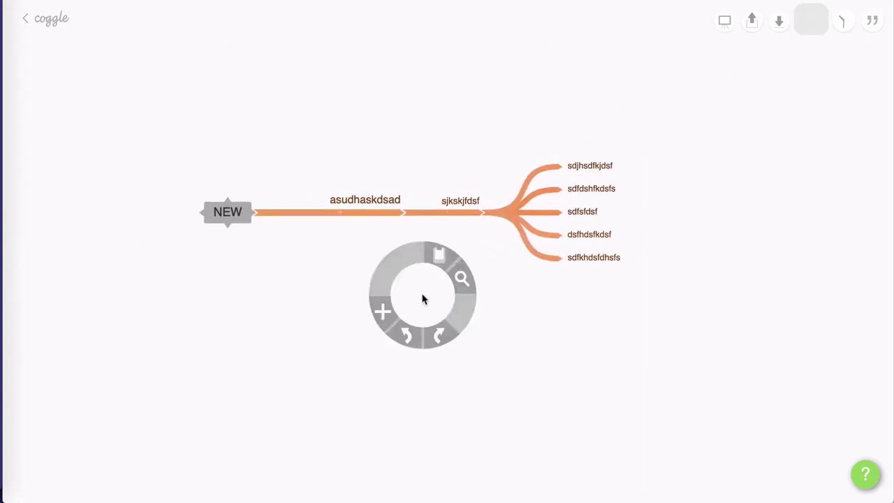
mouse_move(462, 279)
mouse_down()
mouse_move(466, 293)
mouse_move(465, 270)
mouse_move(451, 266)
mouse_up()
drag(473, 163, 455, 299)
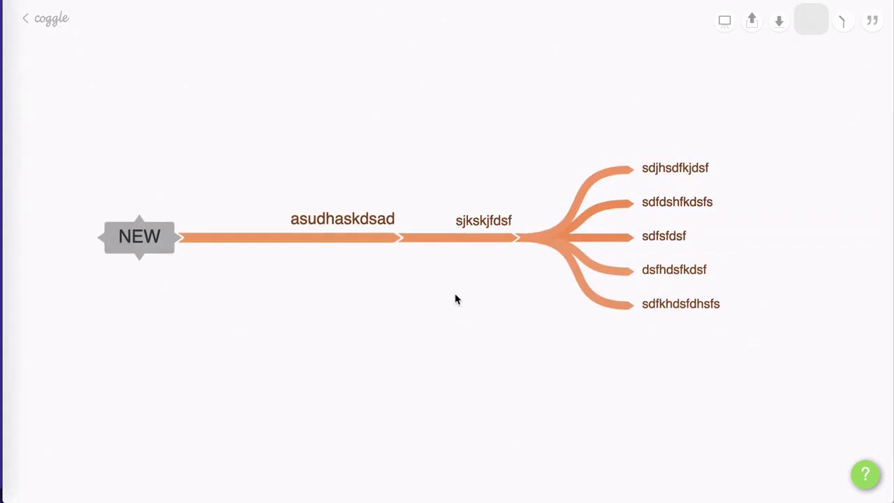